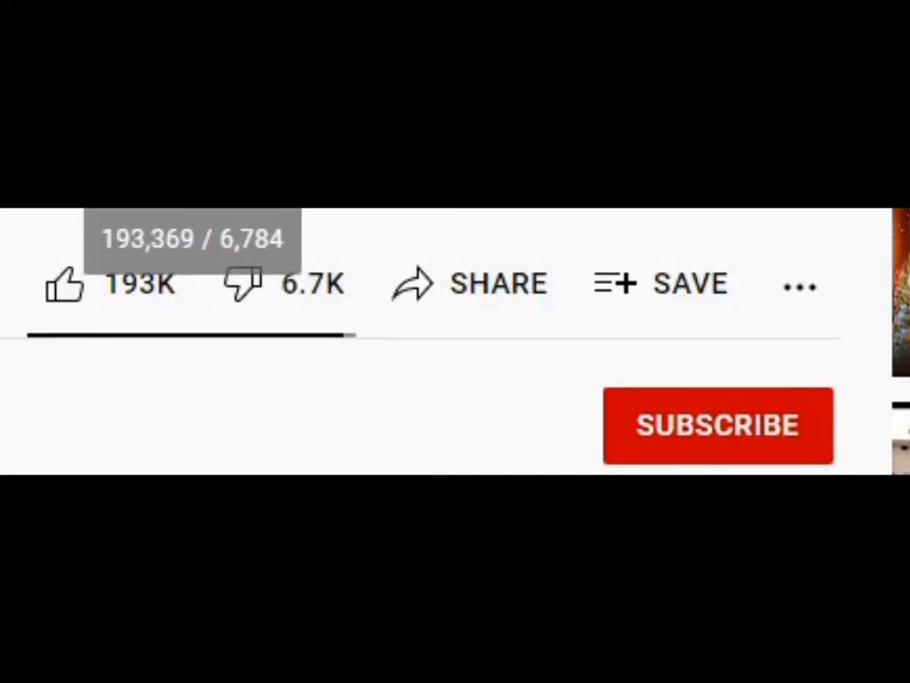
left_click(70, 290)
left_click(664, 417)
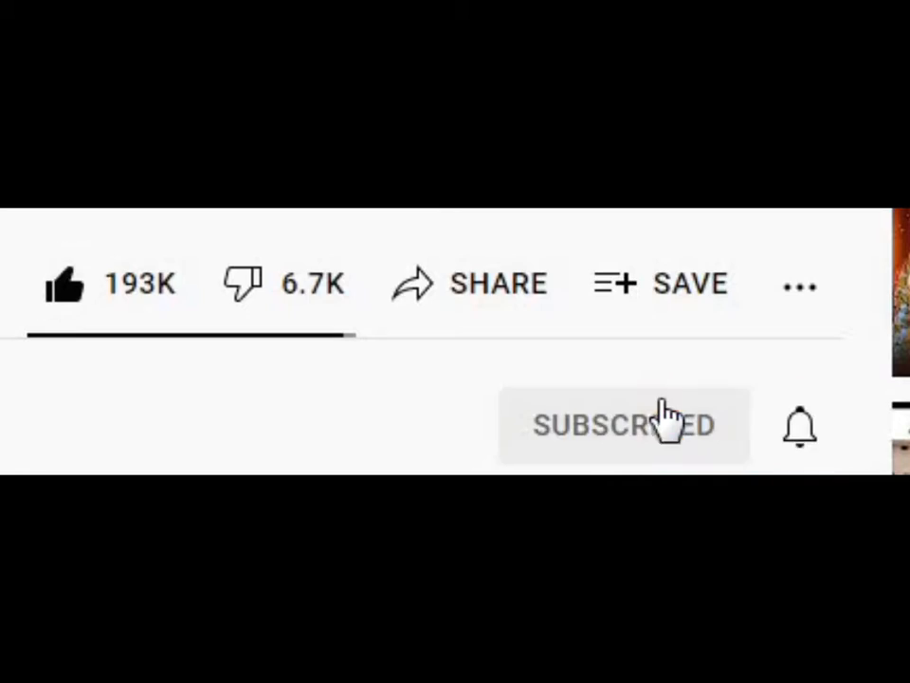
left_click(802, 431)
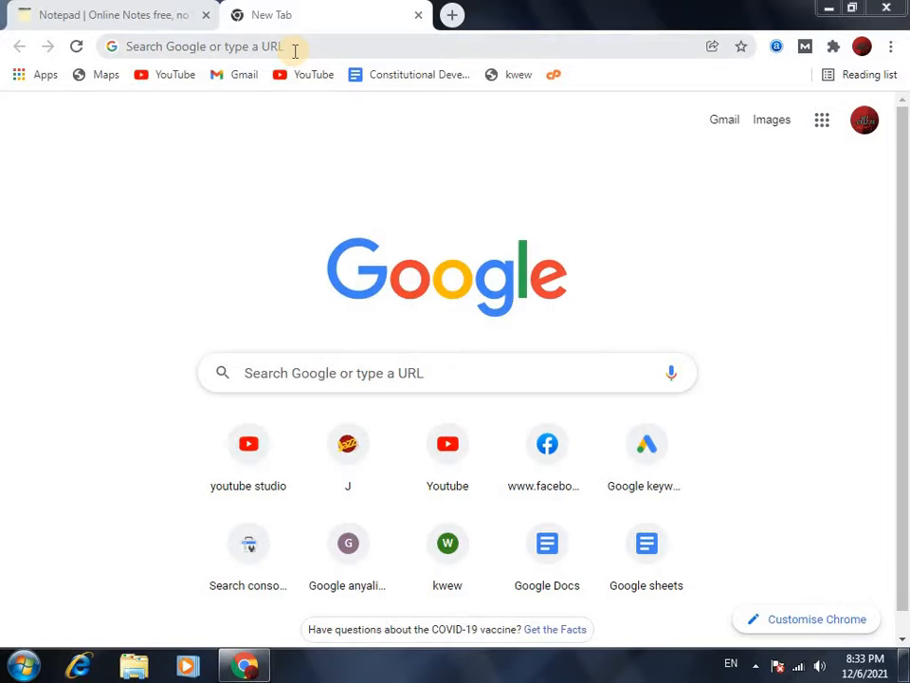
- Open the canva.com home page in the browser
left_click(295, 51)
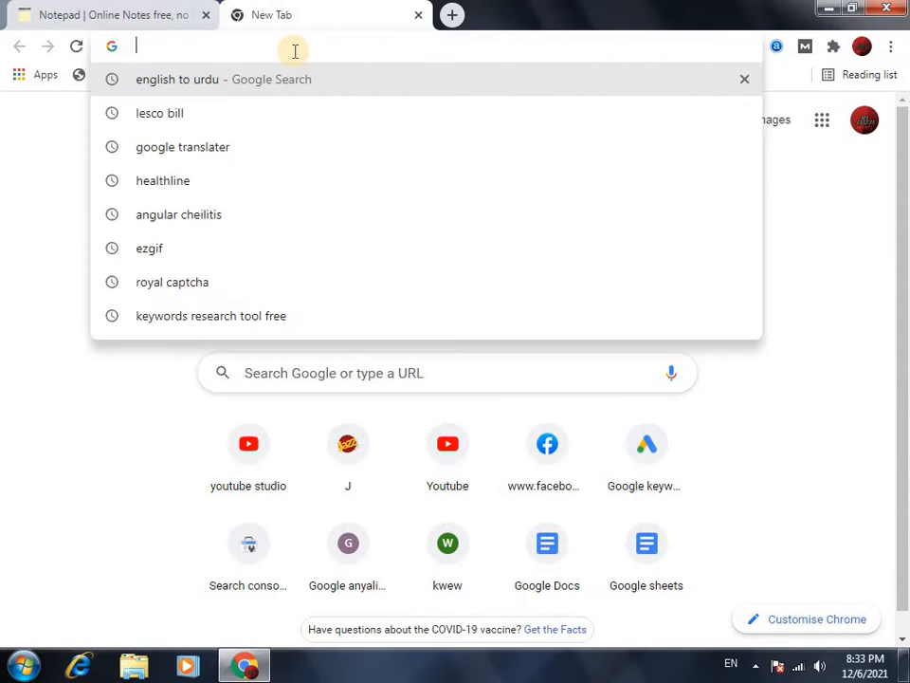
type("ca")
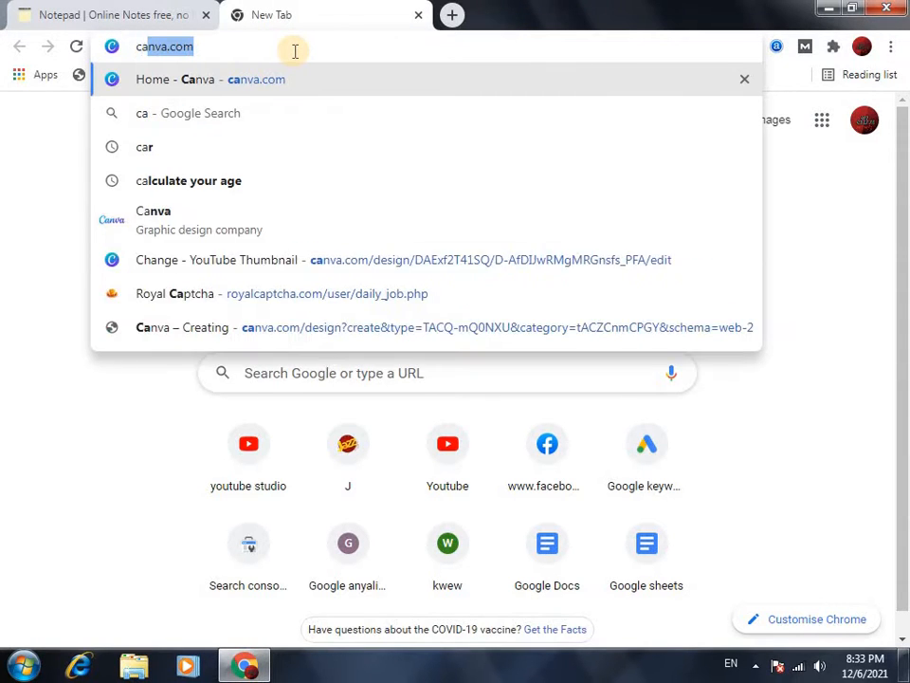
key("Return")
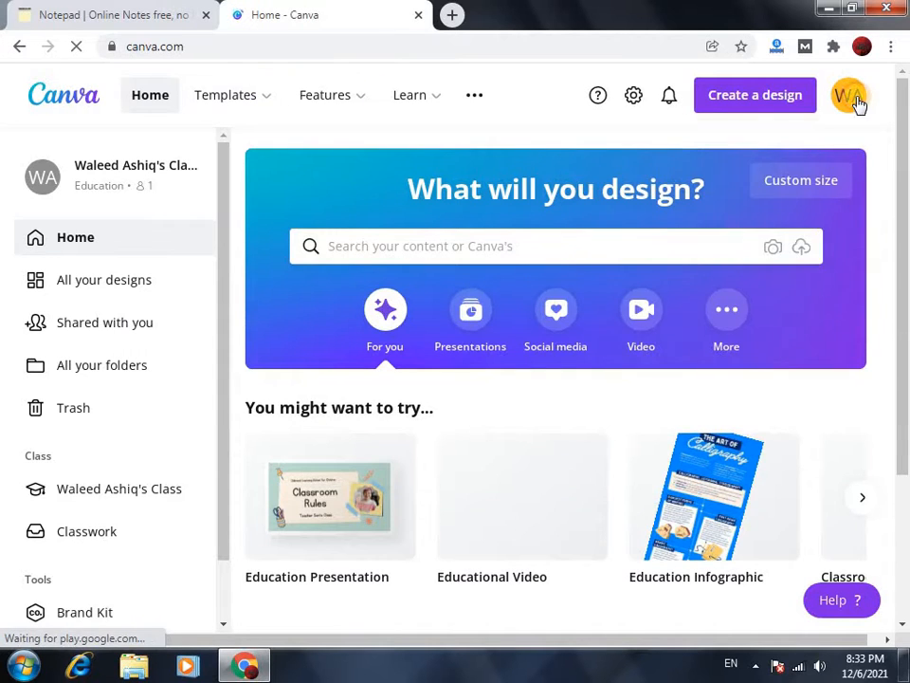
left_click(856, 100)
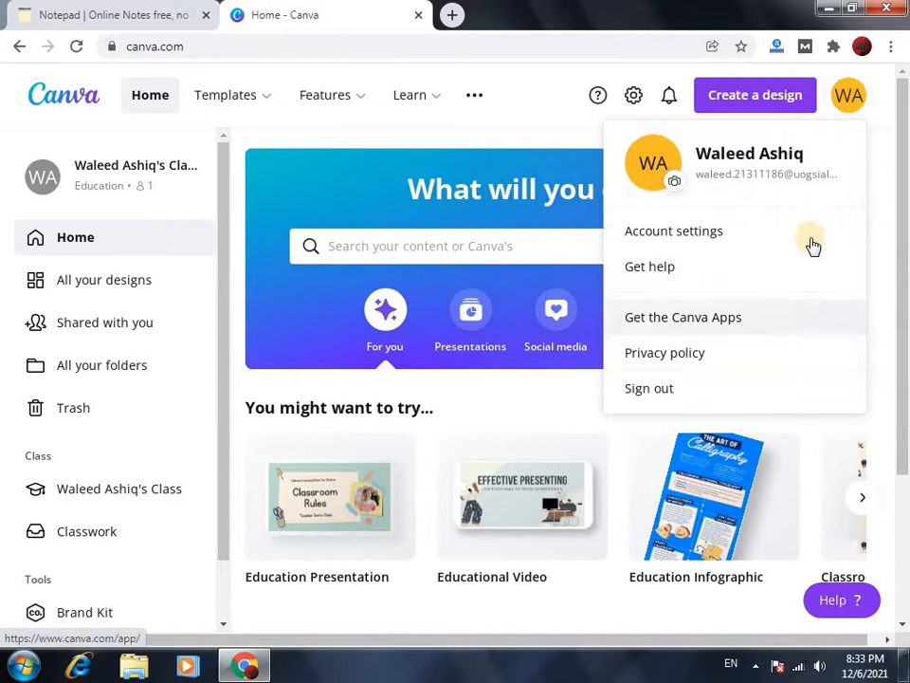
left_click(849, 96)
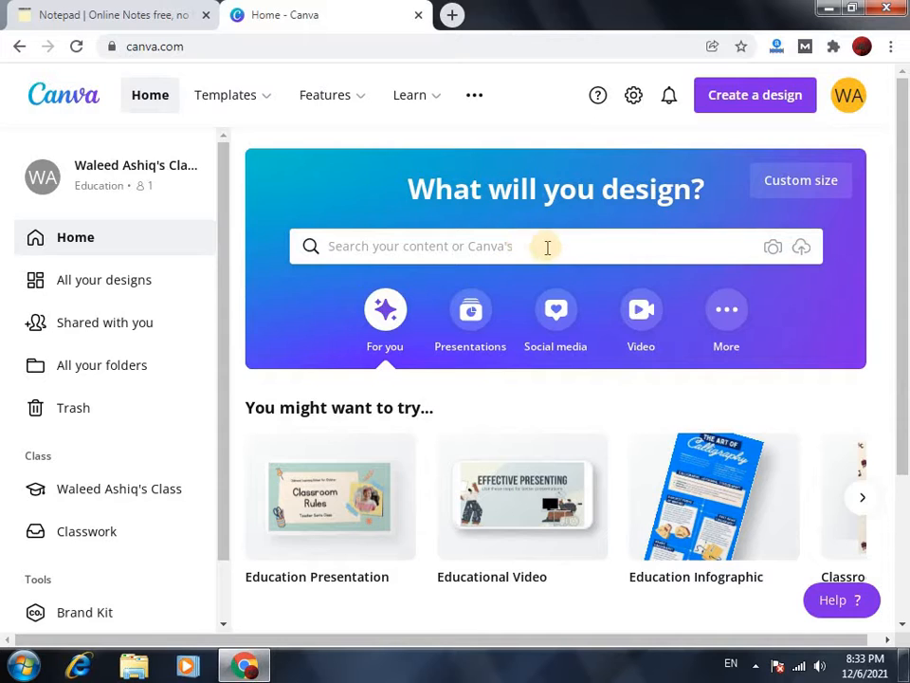
scroll(567, 278, "down", 1)
scroll(565, 275, "up", 1)
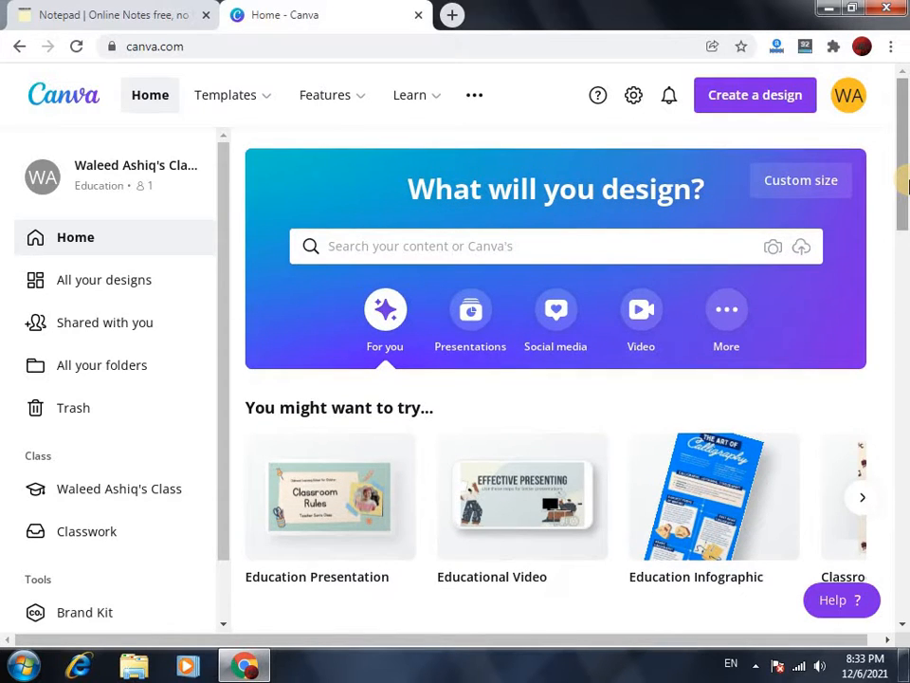
- Create a new YouTube Channel Art design (2560 × 1440 px) and close the Canva home page
left_click(731, 106)
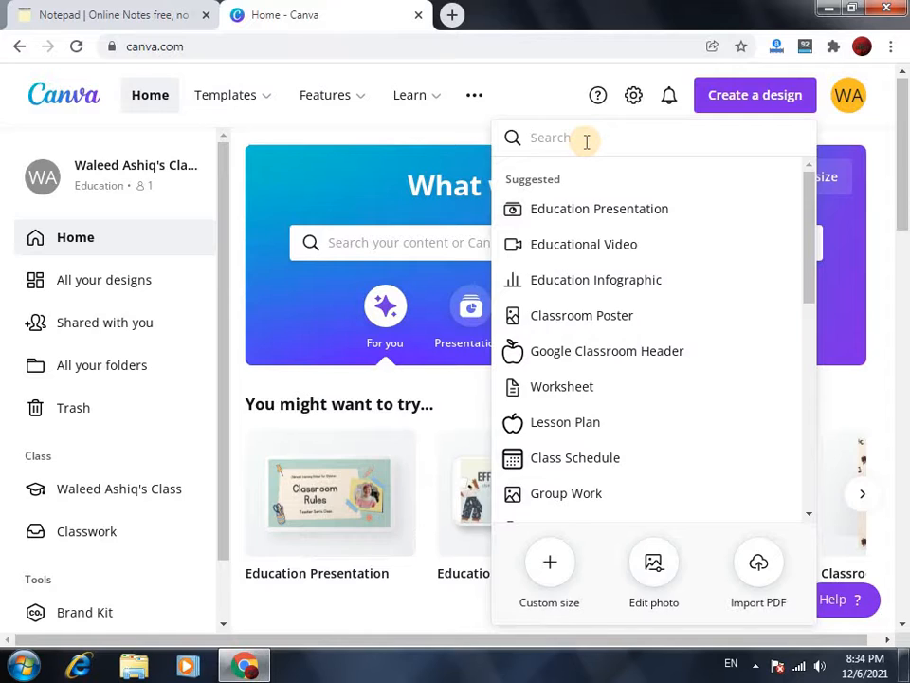
type("youtu")
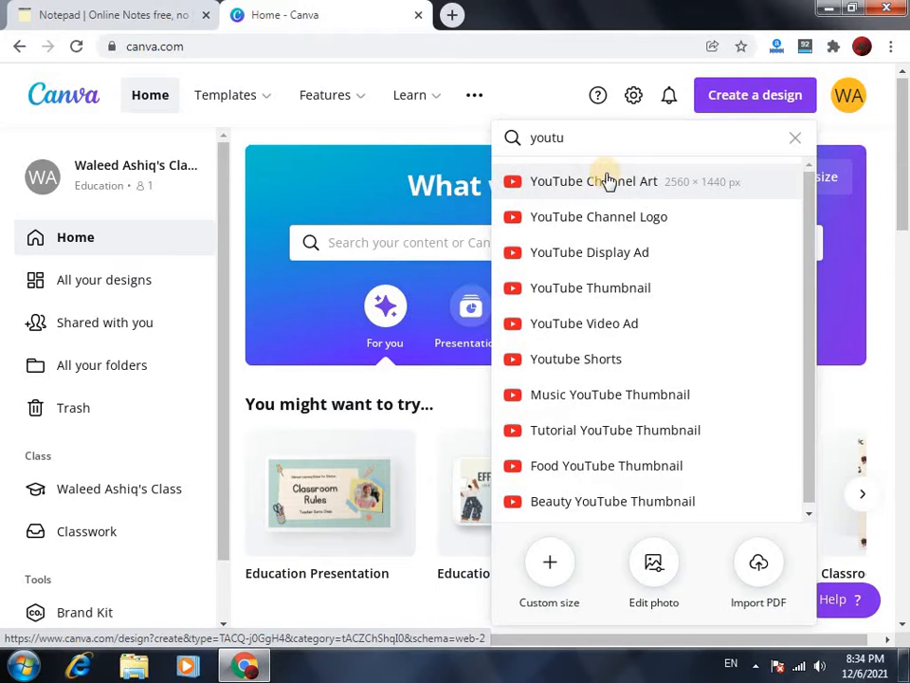
left_click(608, 182)
left_click(425, 19)
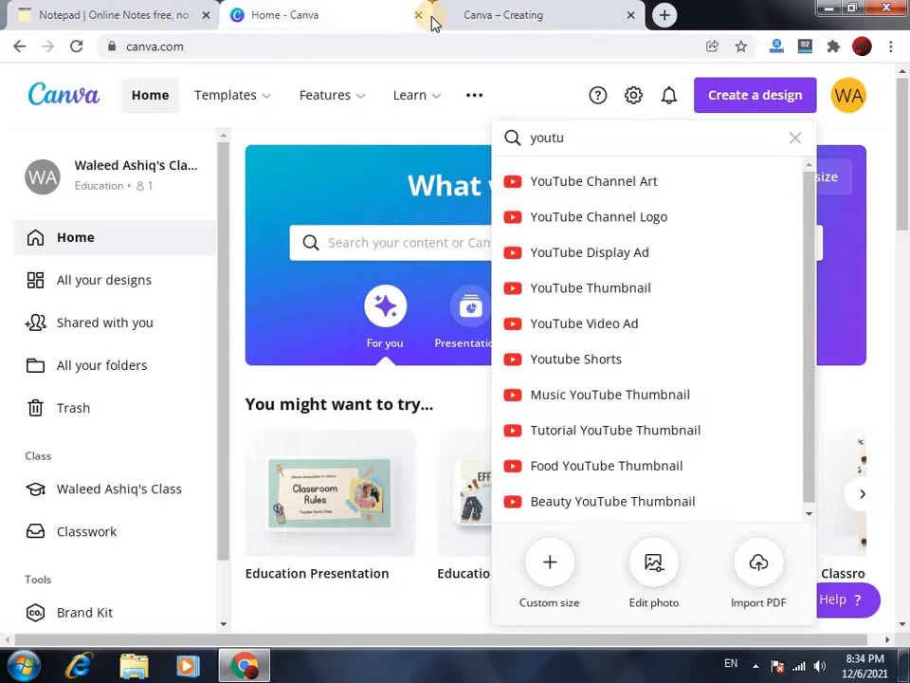
left_click(418, 16)
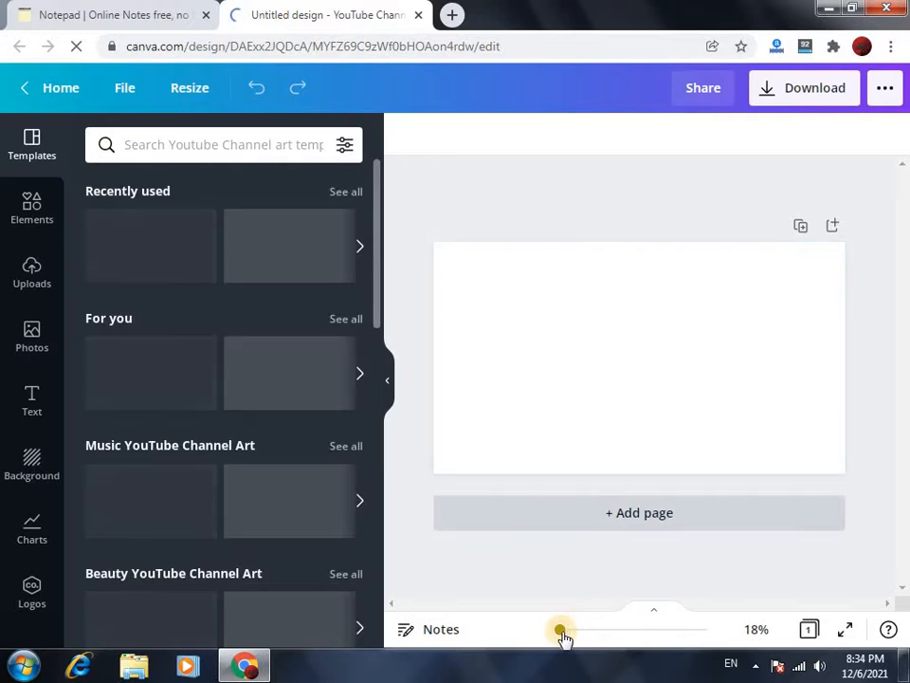
- Add a square shape to the blank page, move it off-centre and flatten it into a low rectangle
left_click_drag(561, 632, 561, 634)
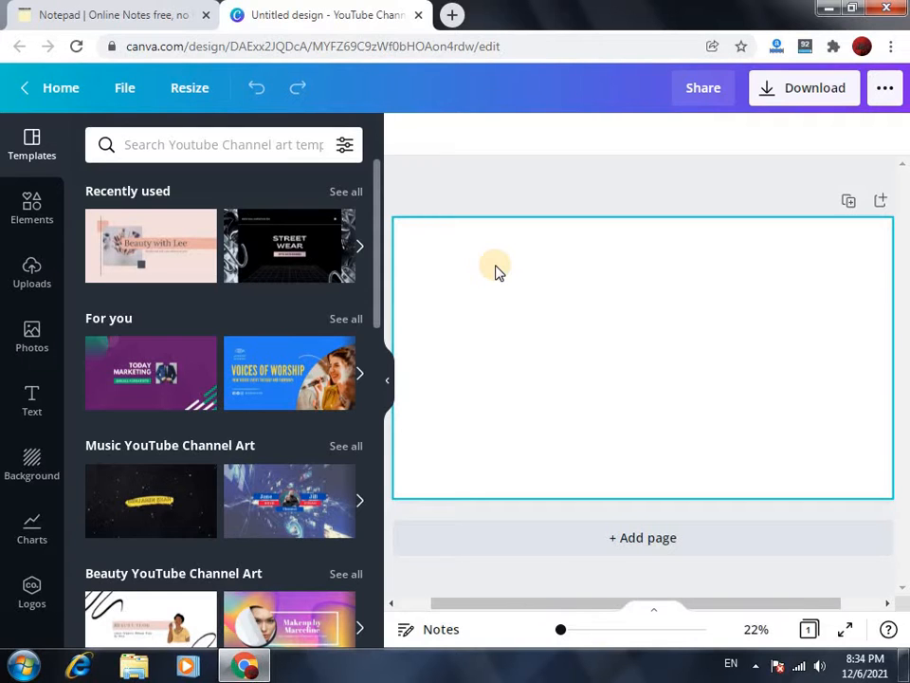
left_click(13, 209)
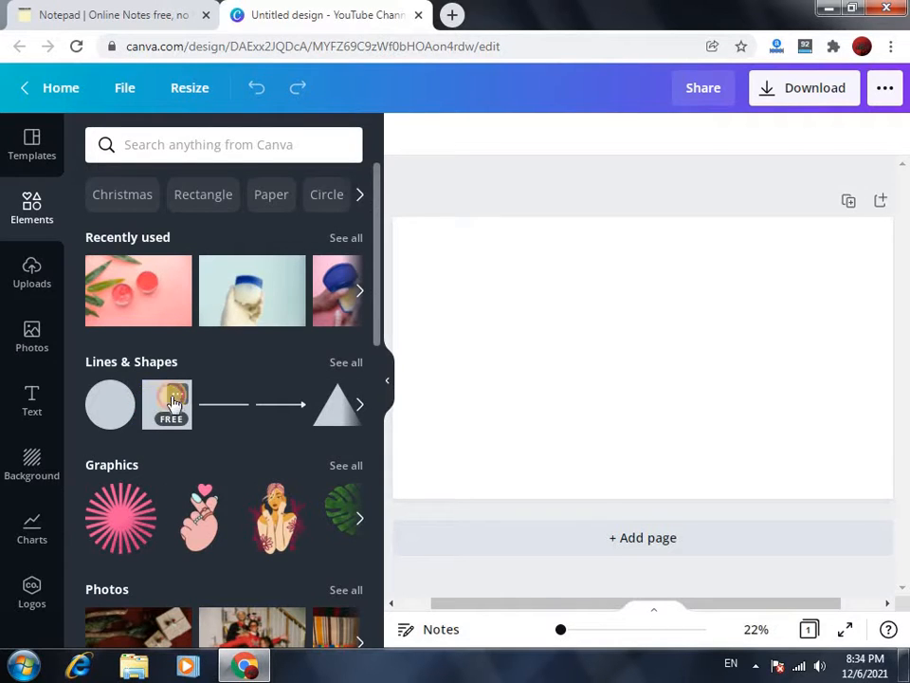
left_click(174, 405)
left_click_drag(651, 347, 567, 346)
left_click_drag(569, 432, 571, 397)
left_click_drag(567, 308, 560, 321)
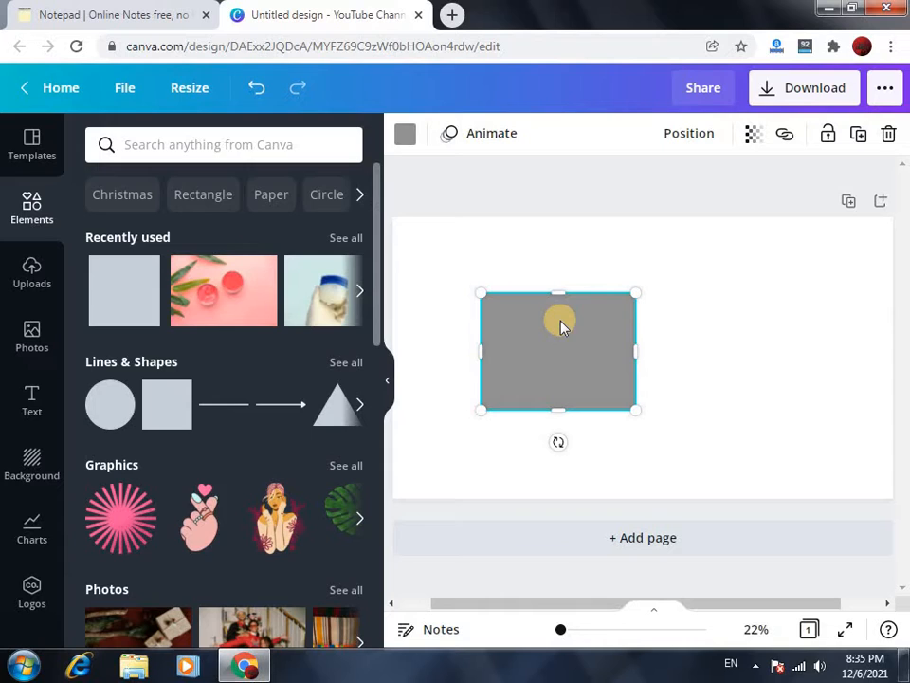
left_click(583, 275)
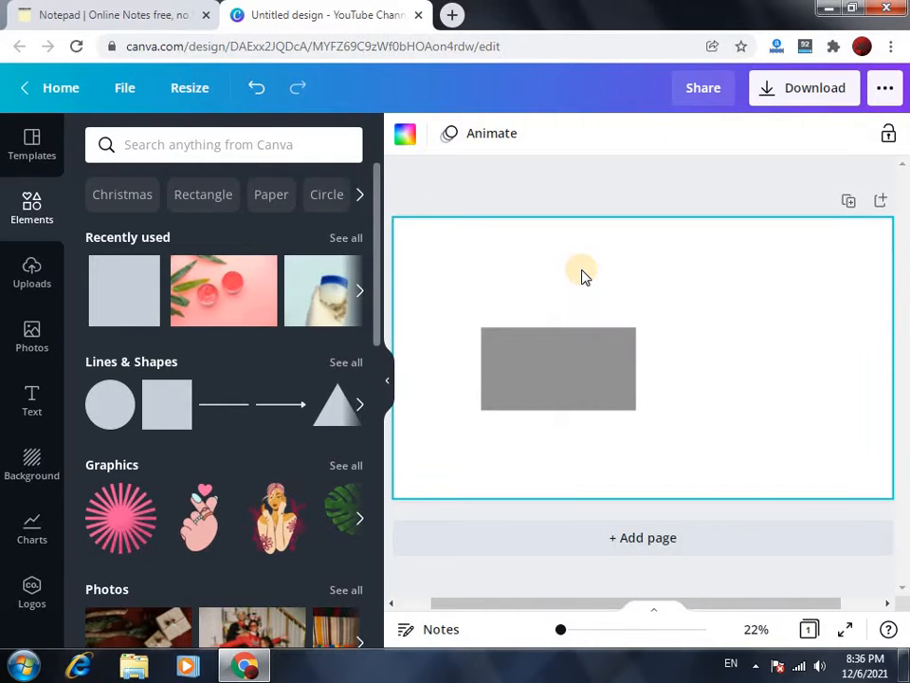
- Widen the grey rectangle into a long strip, centre it on the page and make it semi-transparent
left_click(595, 366)
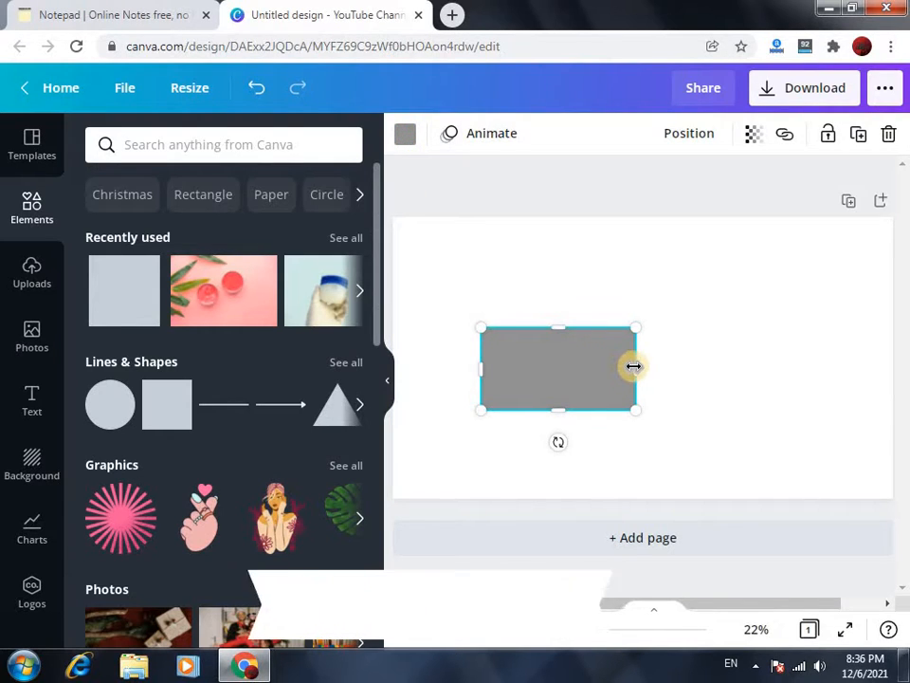
left_click_drag(633, 366, 782, 370)
left_click_drag(645, 342, 656, 331)
left_click(753, 135)
left_click_drag(691, 187, 633, 193)
left_click(693, 467)
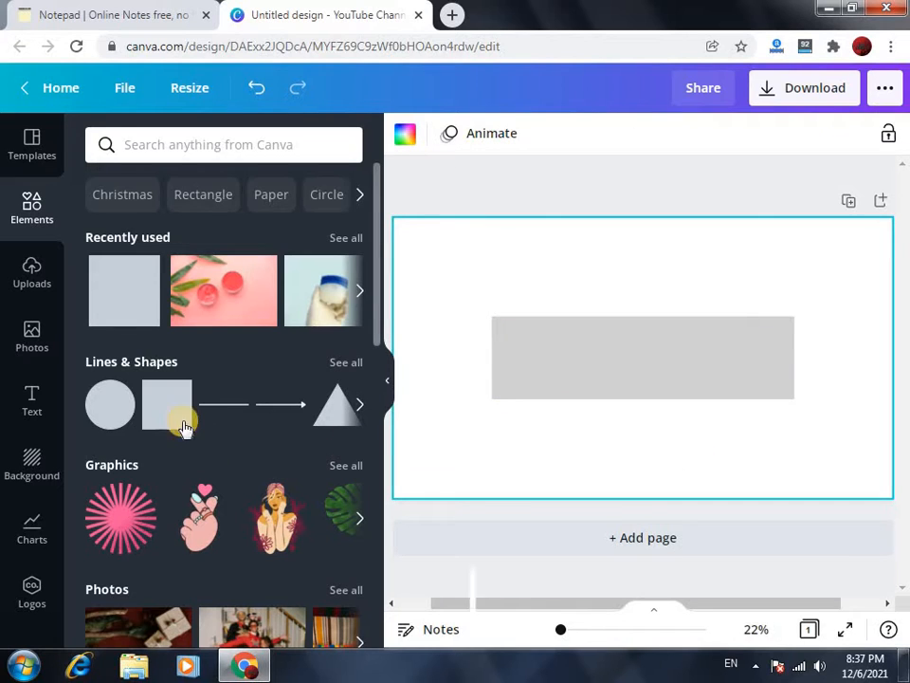
- Add a second square and stretch it into a strip of about 1855 × 423 px, wider than the first
left_click(157, 403)
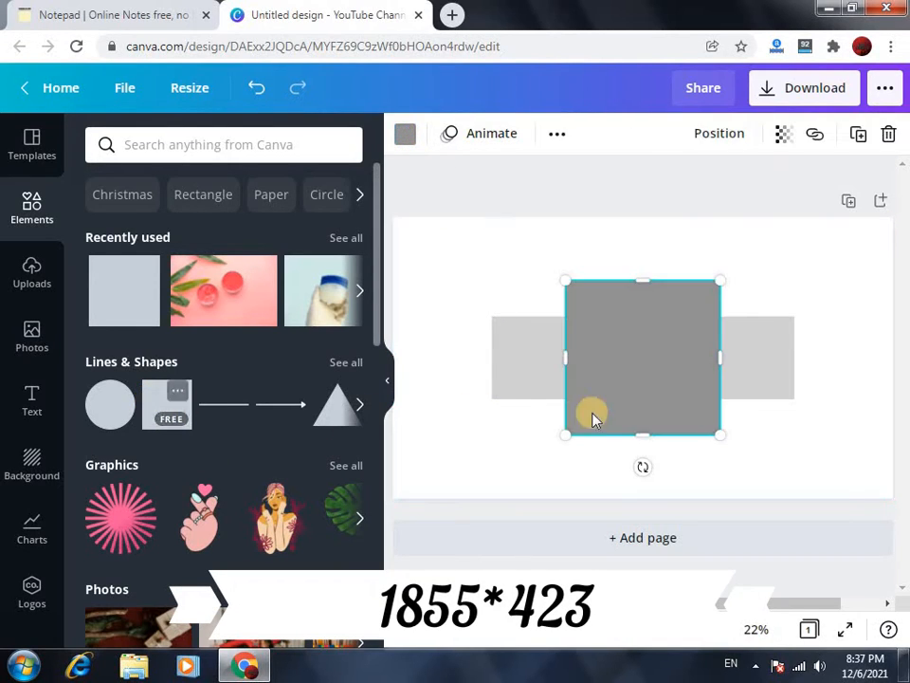
left_click_drag(630, 374, 507, 390)
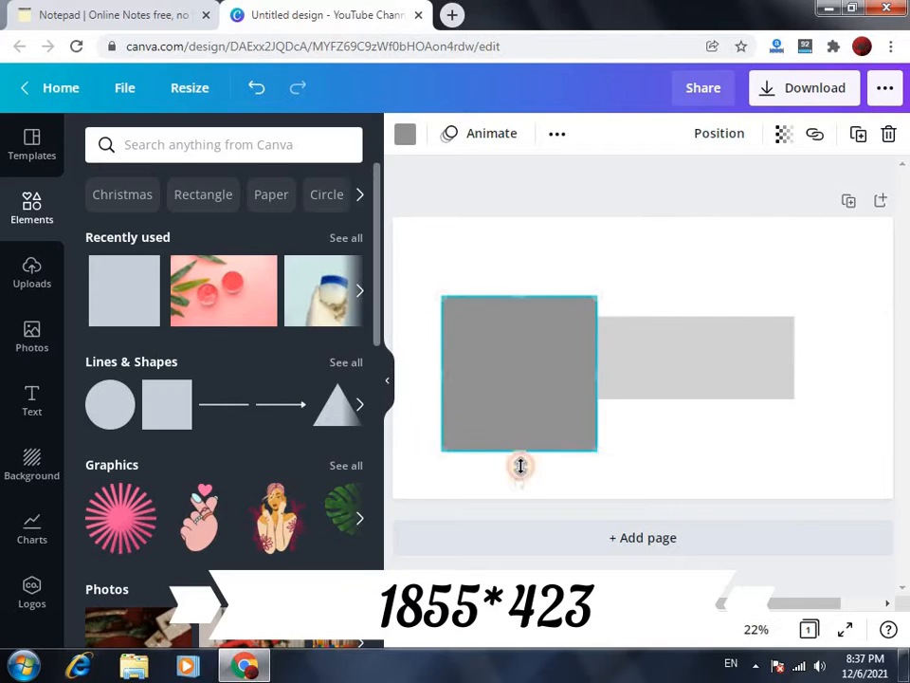
left_click_drag(520, 441, 527, 377)
left_click_drag(534, 294, 533, 315)
left_click_drag(596, 357, 805, 353)
- Make the second strip semi-transparent and centre it over the first one
left_click(783, 133)
left_click_drag(723, 186, 670, 193)
left_click_drag(628, 379, 646, 364)
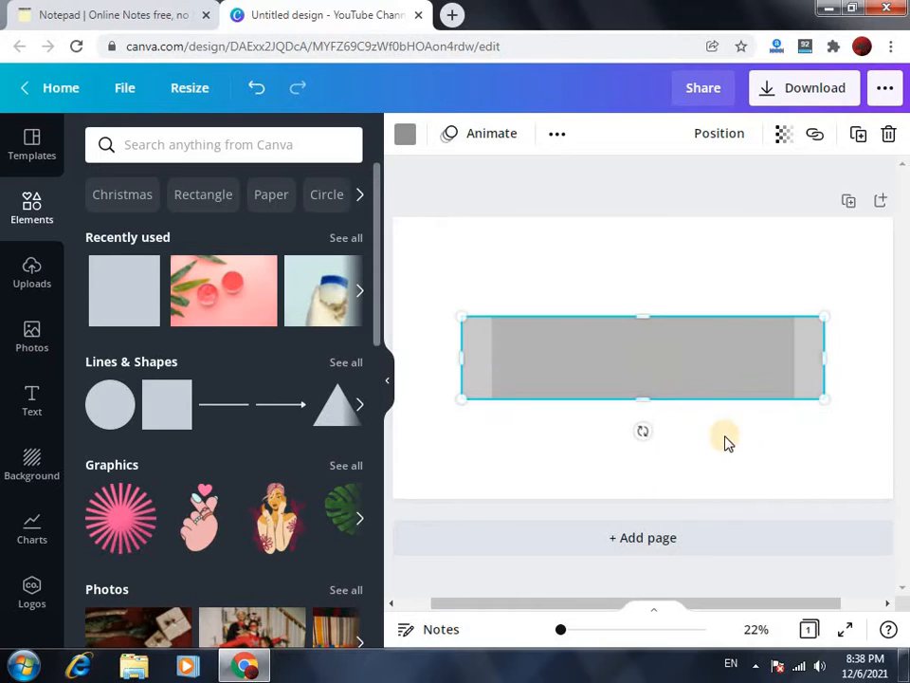
left_click(737, 449)
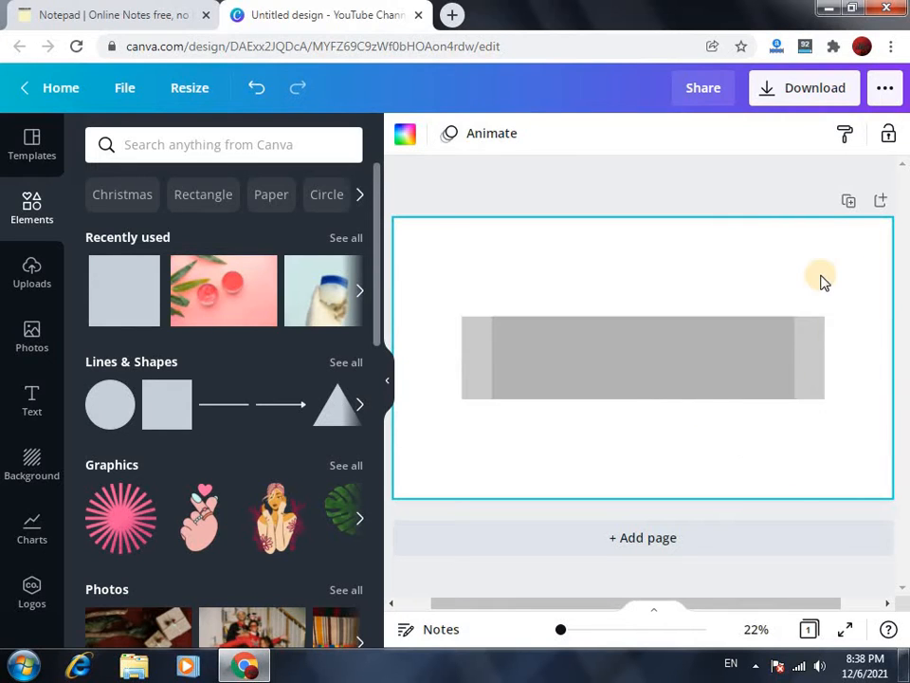
- Recolour the wider strip pink, keep it centred and lower its transparency value
left_click(809, 352)
left_click(405, 133)
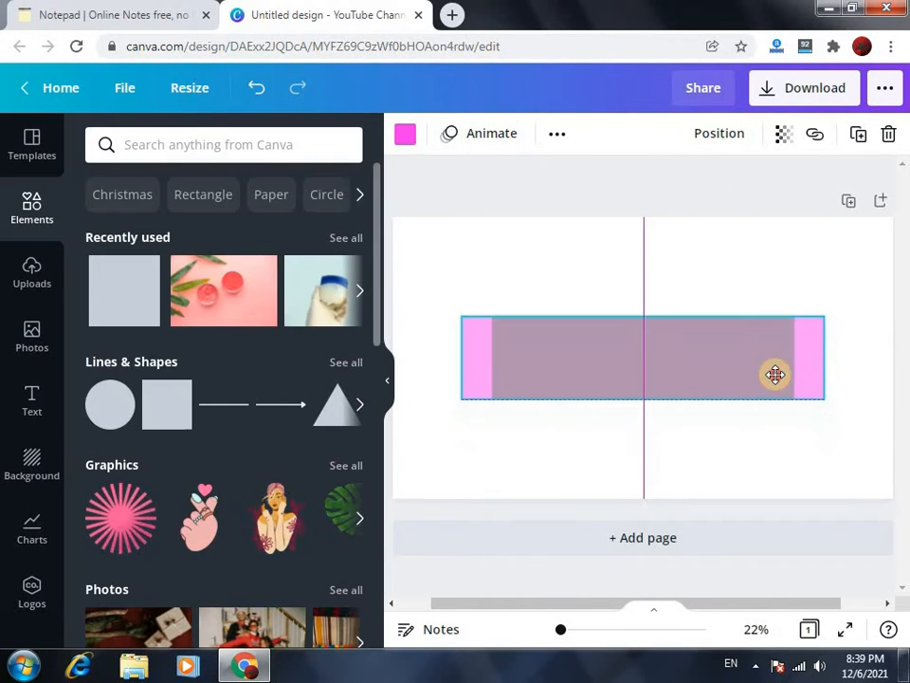
left_click_drag(776, 375, 771, 373)
left_click(783, 133)
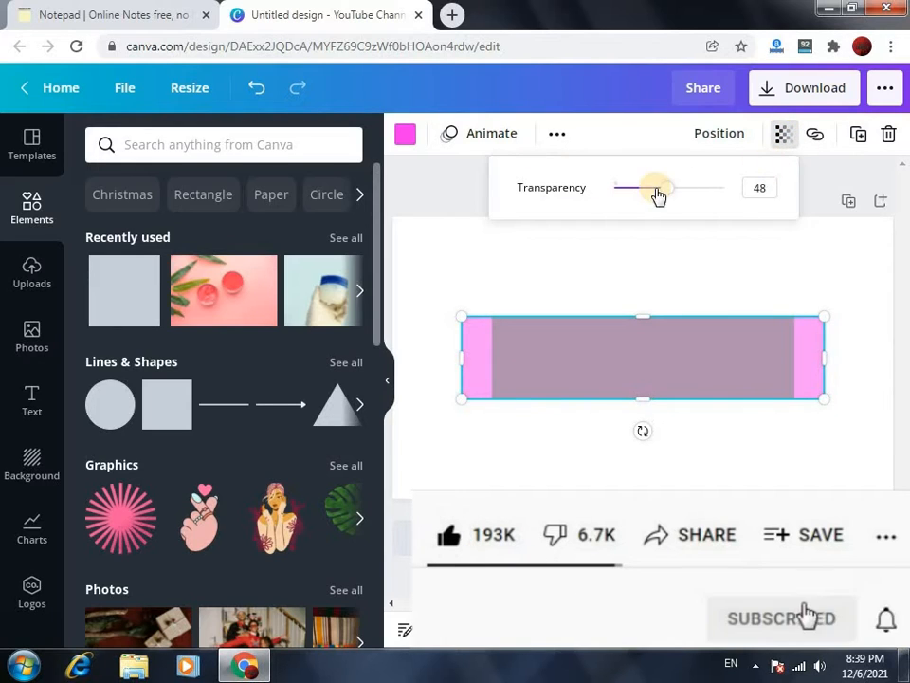
mouse_move(659, 193)
left_mouse_down()
mouse_move(638, 191)
mouse_move(719, 192)
mouse_move(662, 193)
left_mouse_up()
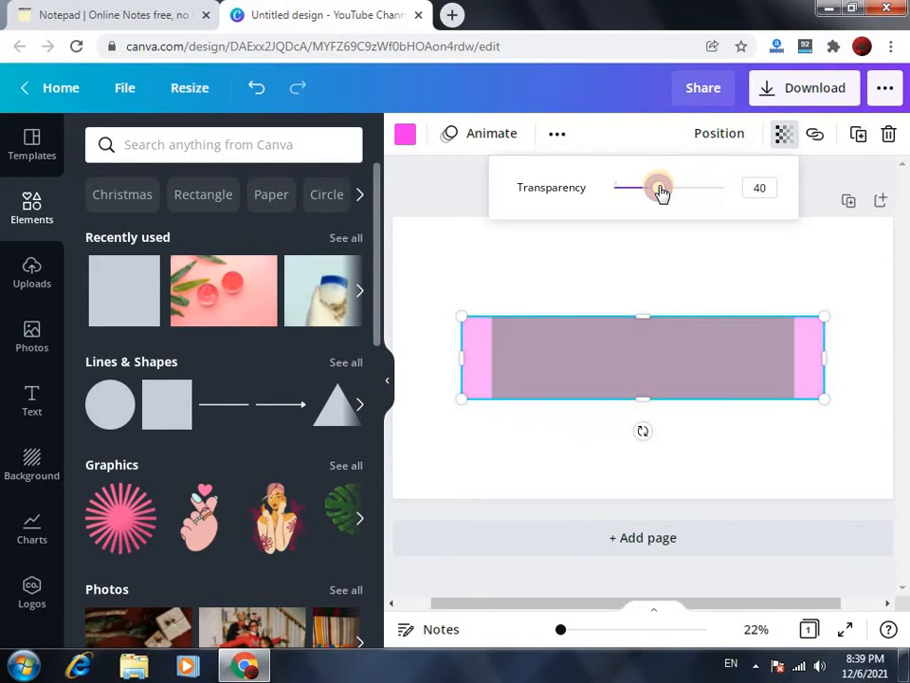
left_click(756, 437)
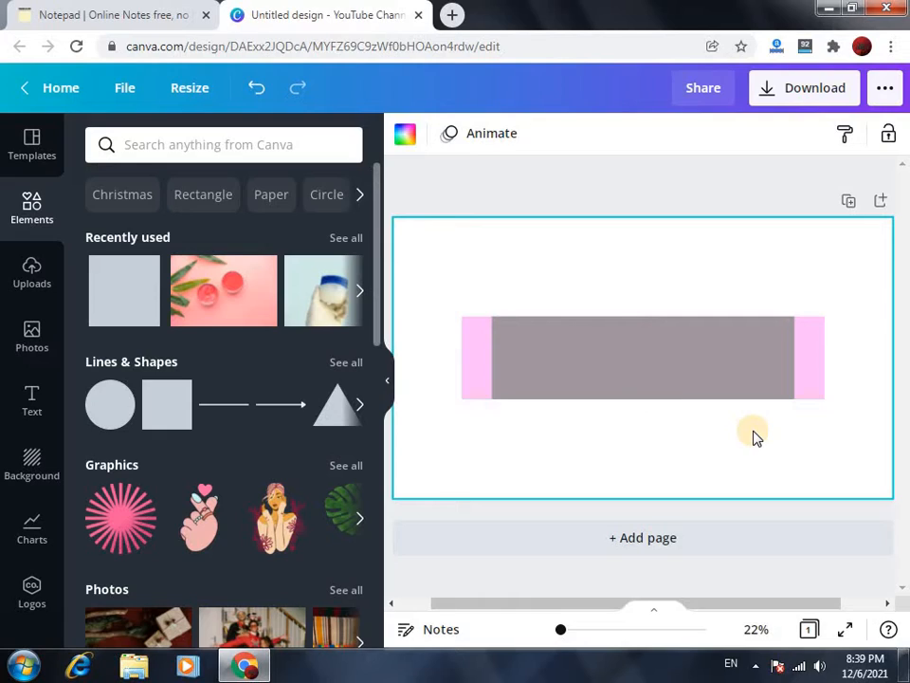
left_click(605, 374)
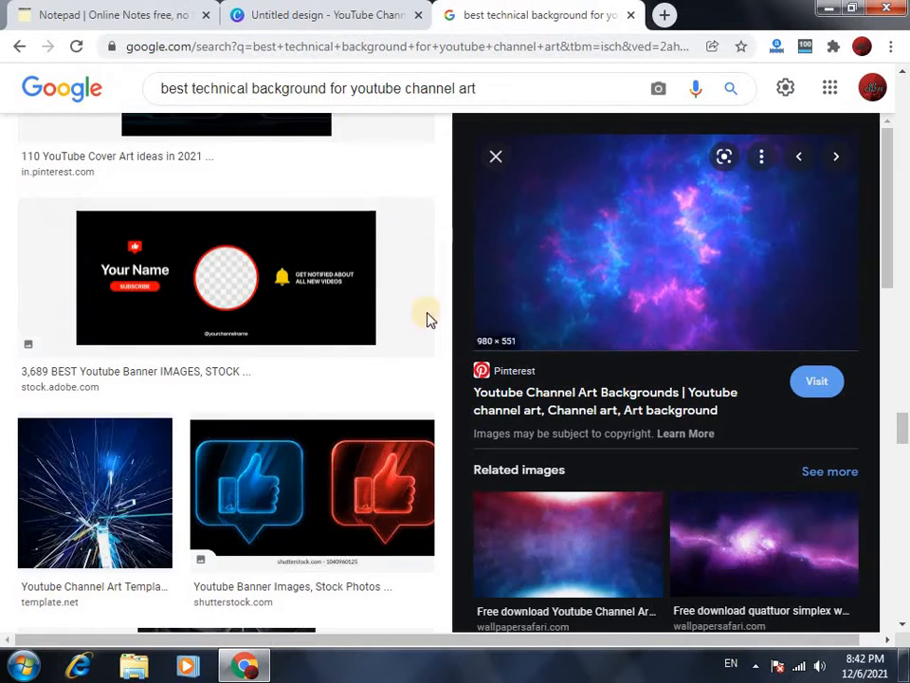
- Pick the blue light-burst background from the Google image results and insert it into the Canva design
scroll(160, 406, "up", 2)
scroll(160, 406, "down", 4)
left_click(151, 266)
scroll(593, 321, "down", 4)
scroll(667, 225, "up", 4)
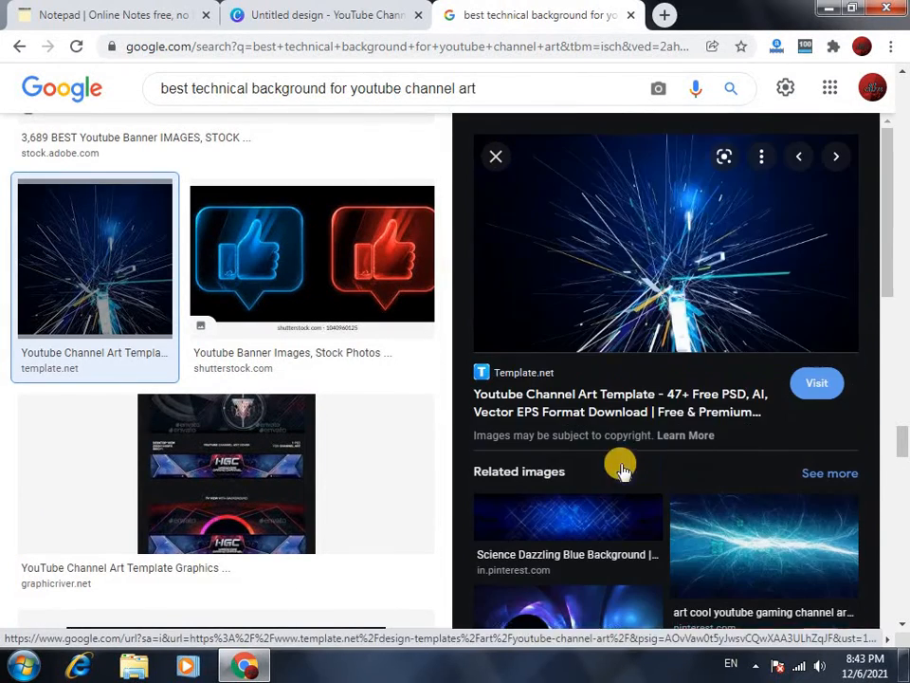
left_click_drag(668, 225, 484, 217)
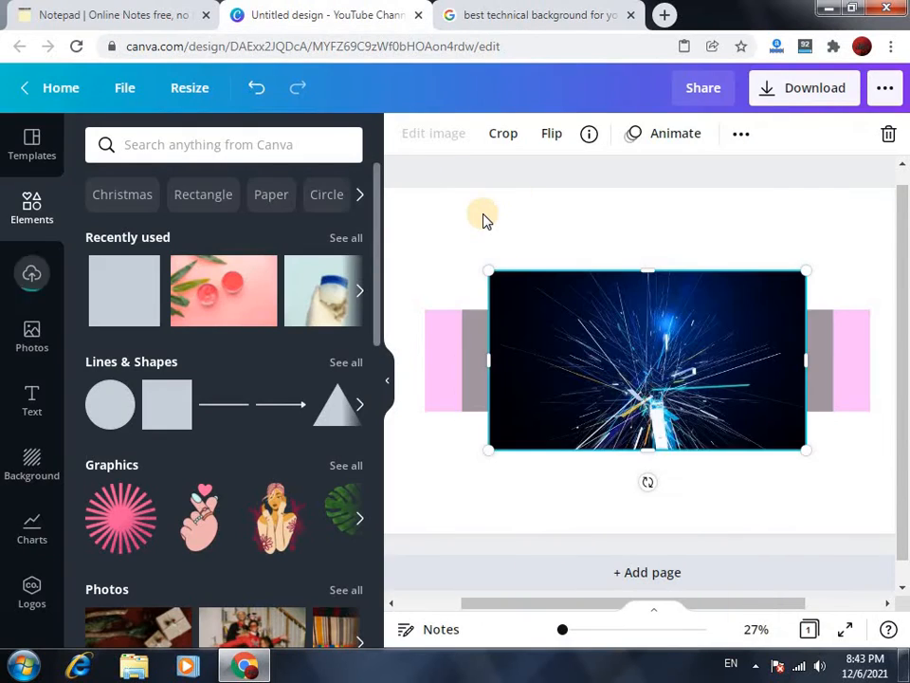
- Search the elements for frames and fit the blue light-burst image to the middle strip between the pink ends
left_click(168, 144)
type("fr")
left_click(192, 294)
scroll(204, 398, "down", 8)
mouse_move(556, 365)
left_mouse_down()
mouse_move(499, 244)
mouse_move(556, 379)
mouse_move(556, 367)
left_mouse_up()
left_click_drag(783, 494, 834, 363)
left_click(664, 268)
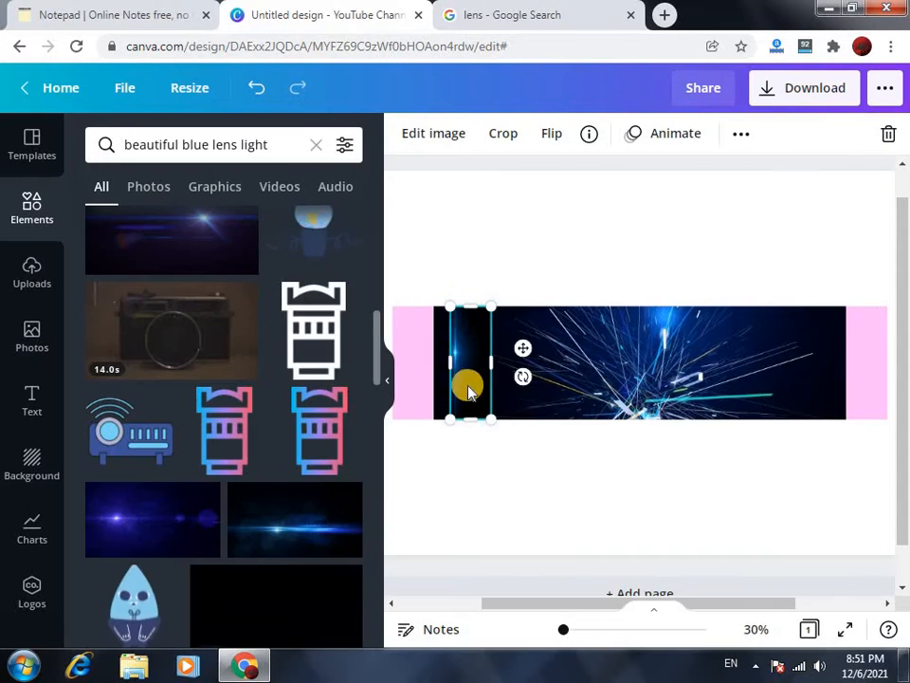
- Move the narrow blue lens light image over the banner's left pink end and place a copy over the right pink end
left_click_drag(468, 386, 406, 368)
left_click(444, 258)
right_click(410, 355)
left_click(434, 351)
left_click(868, 351)
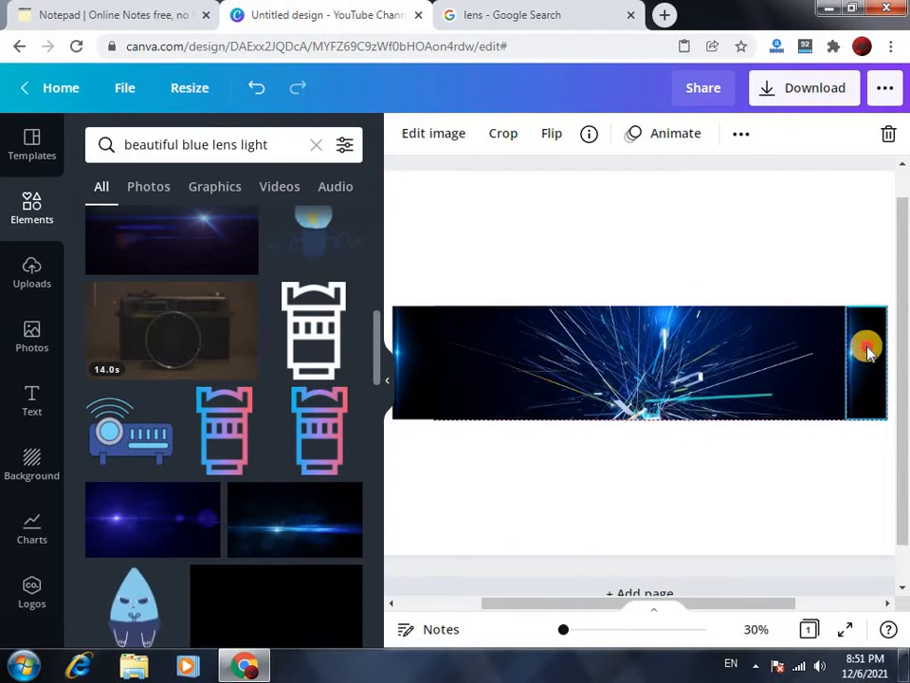
left_click(672, 258)
left_click(862, 388)
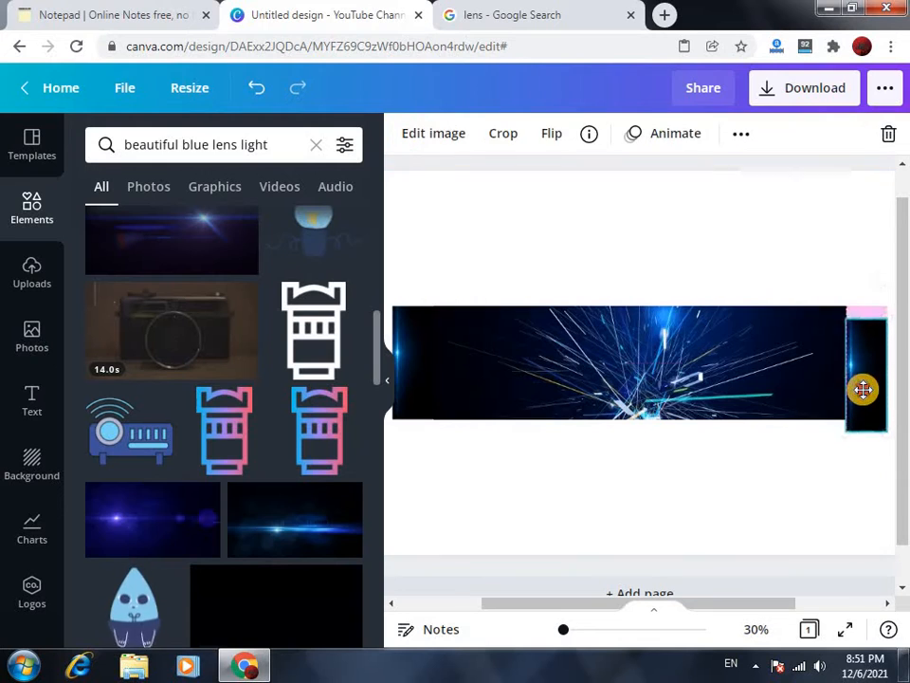
left_click(687, 250)
- Upload the teacher-with-chart picture and place it at the centre of the banner
left_click(207, 189)
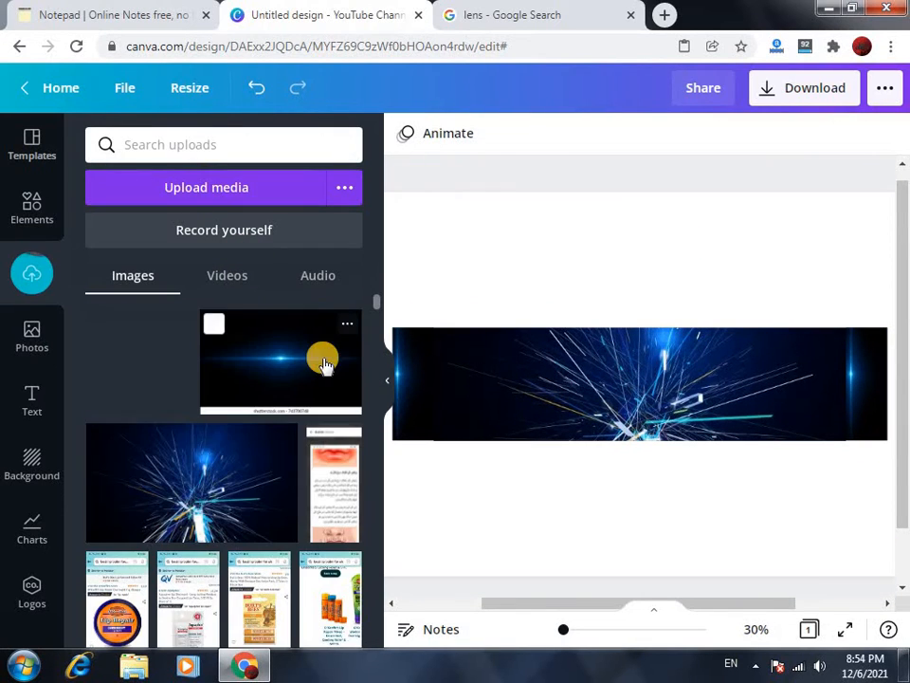
left_click(171, 384)
left_click_drag(527, 264, 634, 369)
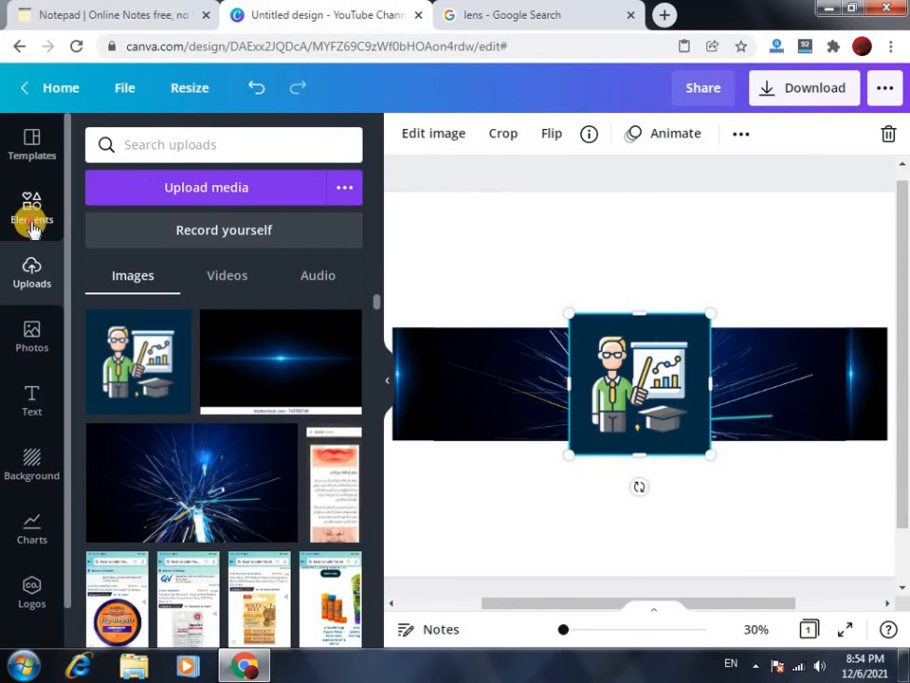
- Add a circular frame from the Frames elements and fill it with the teacher picture
left_click(31, 208)
left_click(313, 144)
left_click(143, 190)
left_click(95, 311)
left_click_drag(499, 371, 548, 299)
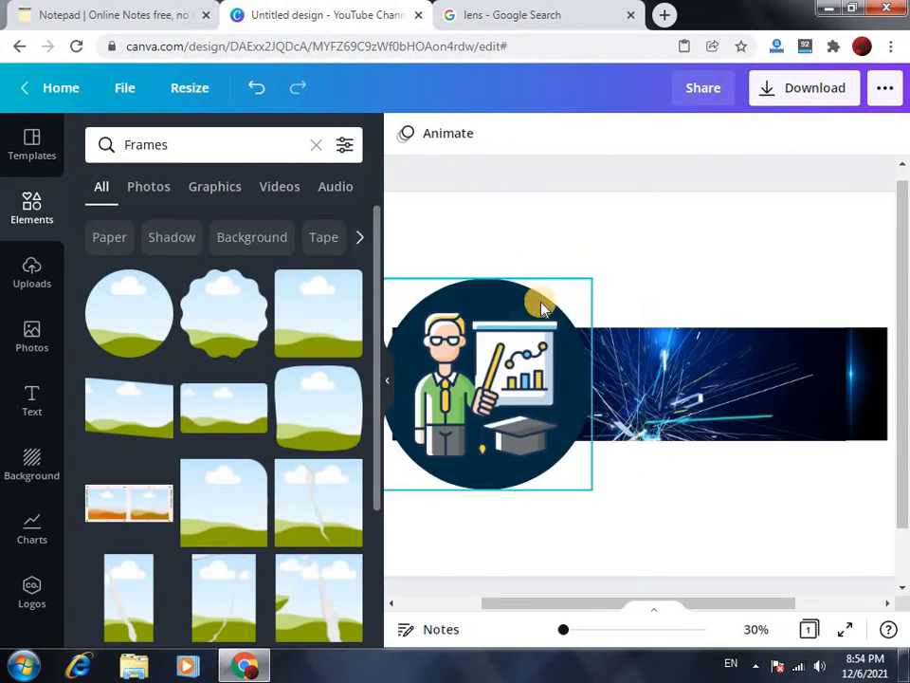
- Shrink the circular teacher picture and lower the opacity of the lens light image over the banner's pink end
left_click_drag(676, 254, 564, 287)
left_click(737, 138)
left_click_drag(587, 229, 524, 231)
left_click(486, 377)
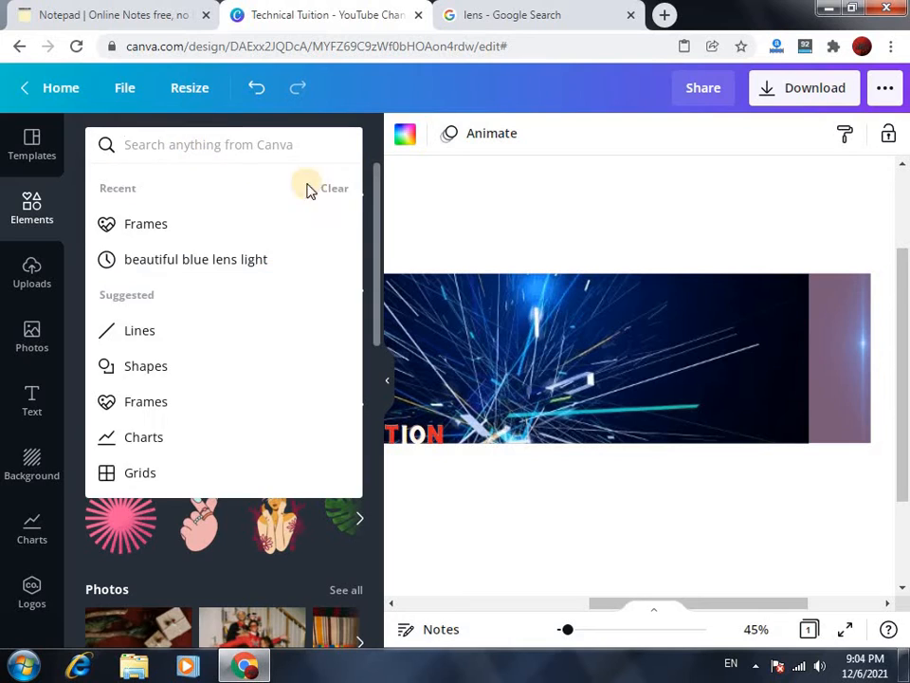
- Use the Shapes elements for small white hexagon bullets on the banner and add a subheading text
left_click(311, 189)
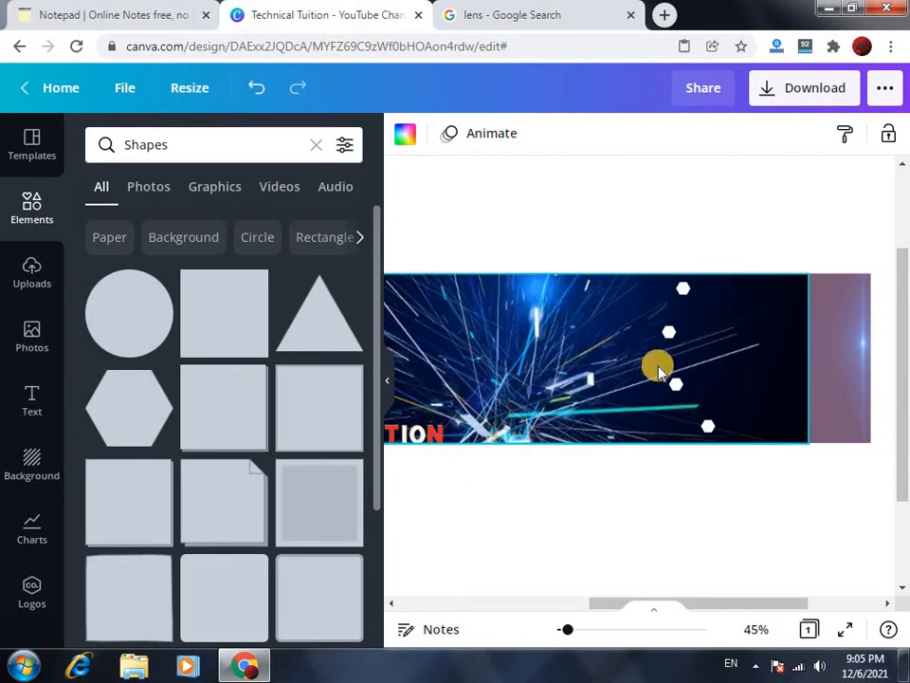
left_click(17, 414)
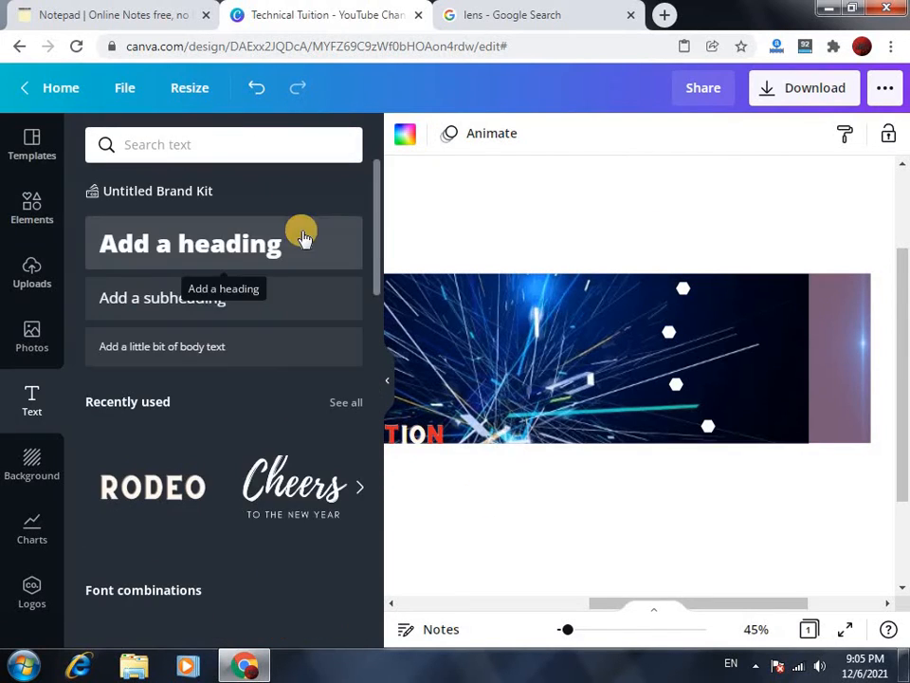
left_click(215, 305)
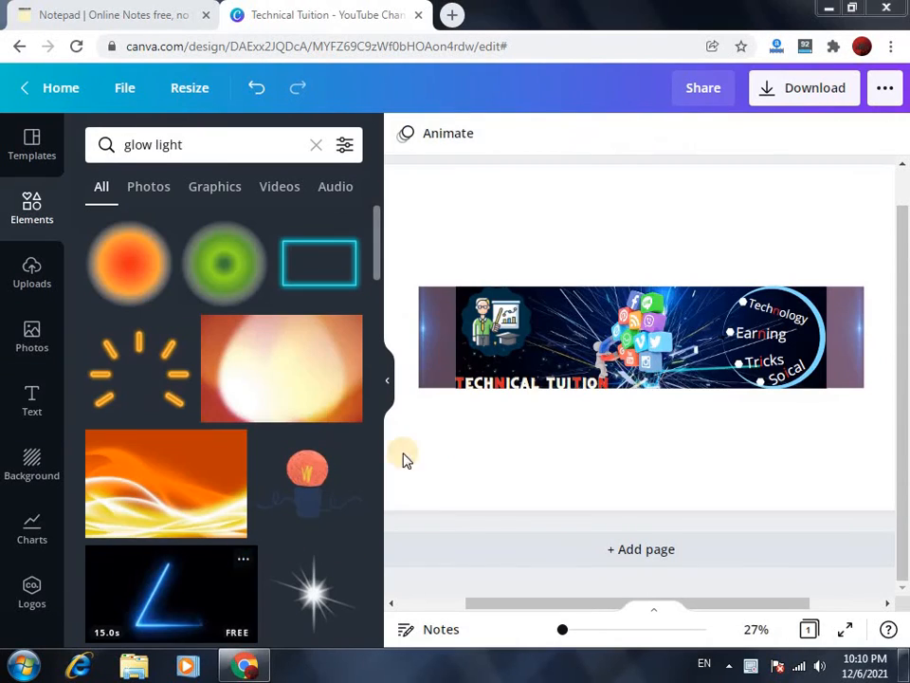
- Restore the lens light image on the banner's left end to full opacity
left_click(431, 319)
left_click(742, 135)
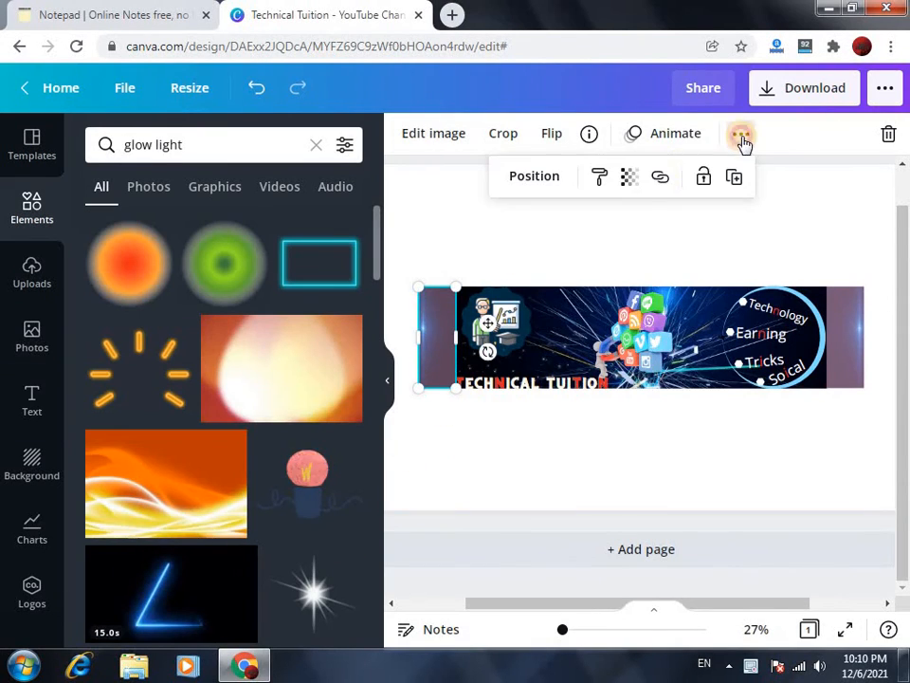
left_click(630, 176)
mouse_move(580, 244)
left_mouse_down()
mouse_move(569, 236)
mouse_move(593, 232)
left_mouse_up()
- Restore the lens light image on the banner's right end to full opacity and deselect it
left_click(837, 316)
left_click(742, 135)
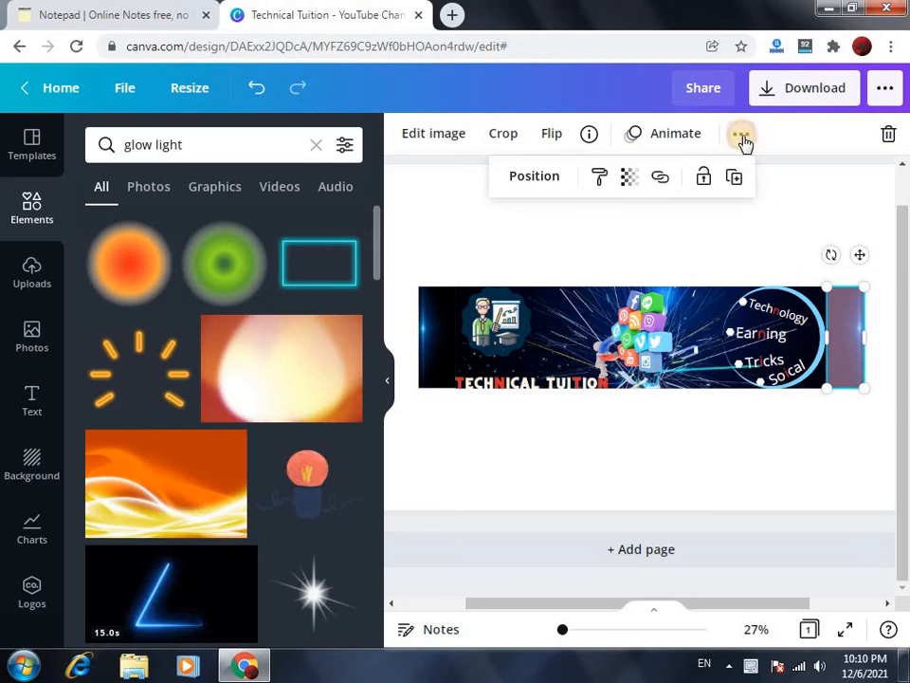
left_click(627, 179)
left_click_drag(535, 238, 778, 234)
left_click(773, 228)
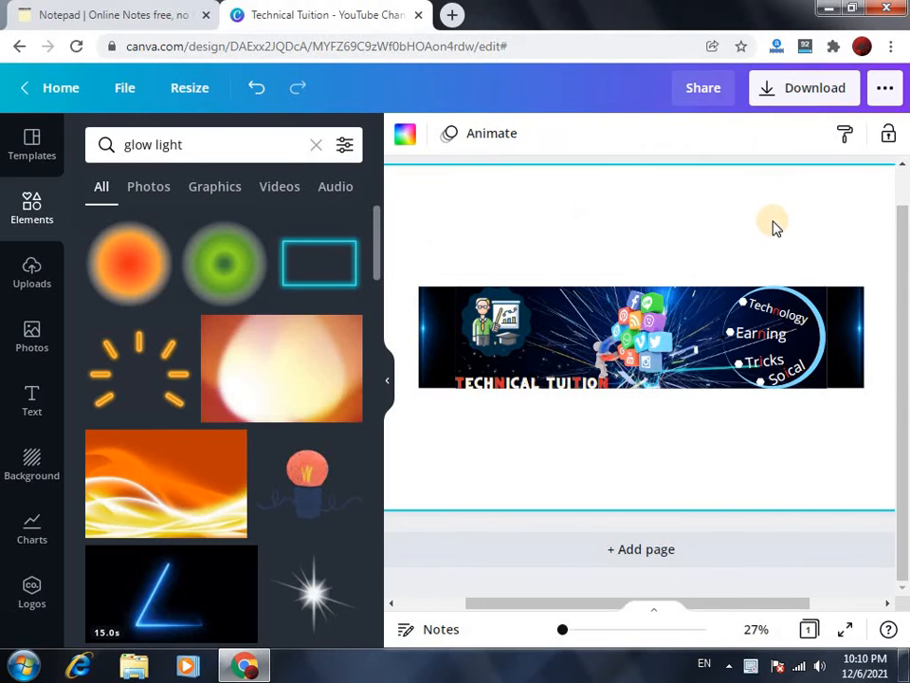
- Download the finished banner design
left_click(775, 89)
left_click(715, 454)
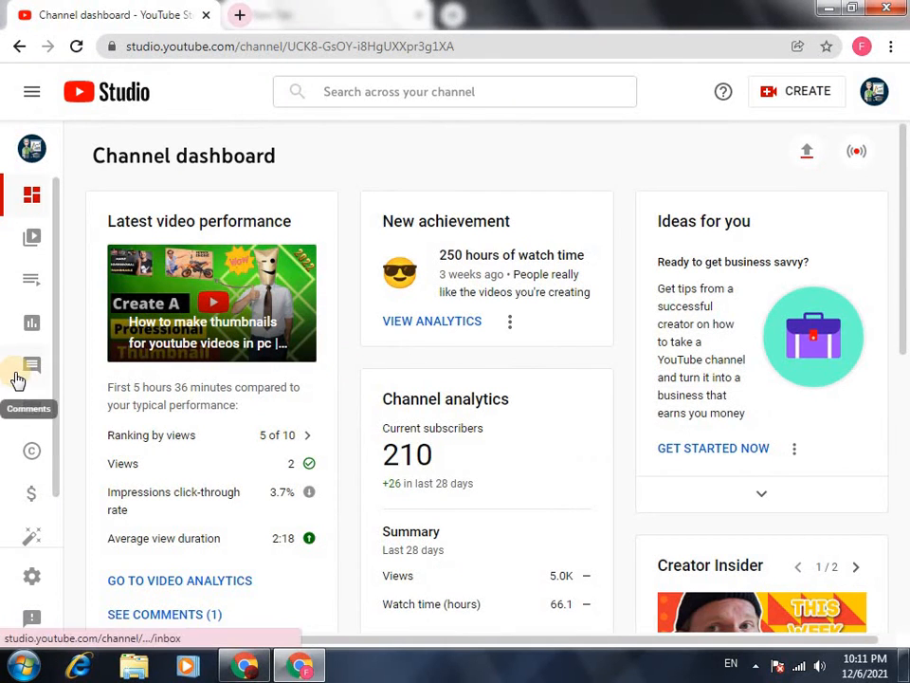
- In YouTube Studio, open the channel customization's Branding settings and go to the banner image section
scroll(17, 379, "down", 2)
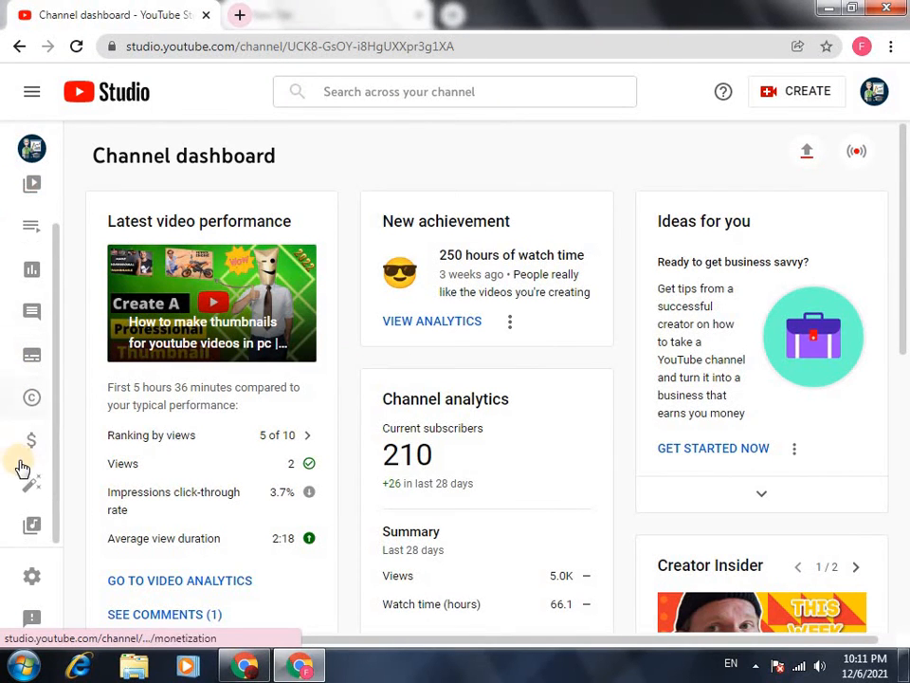
left_click(28, 479)
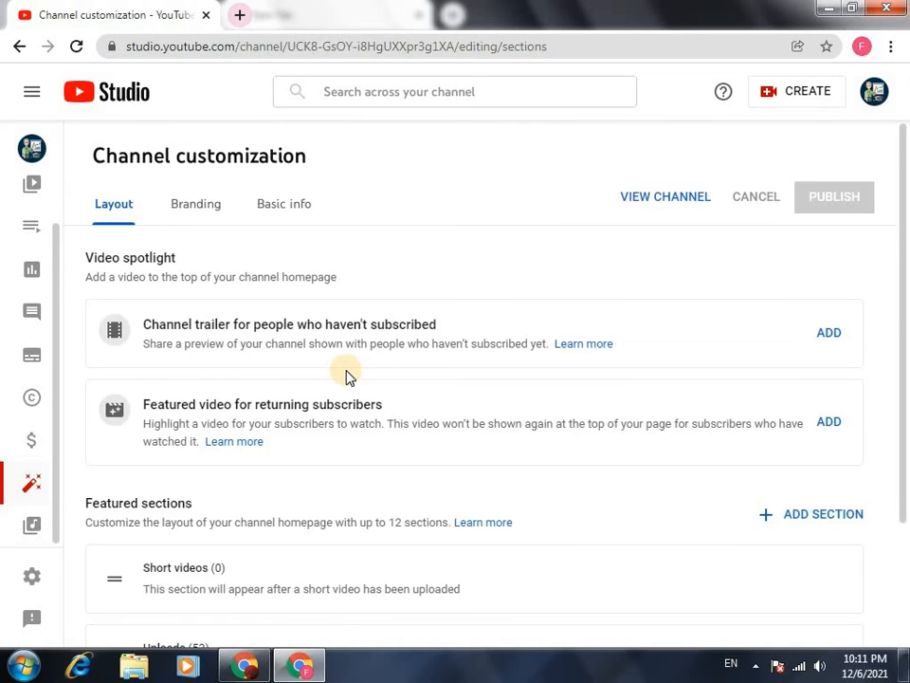
left_click(199, 209)
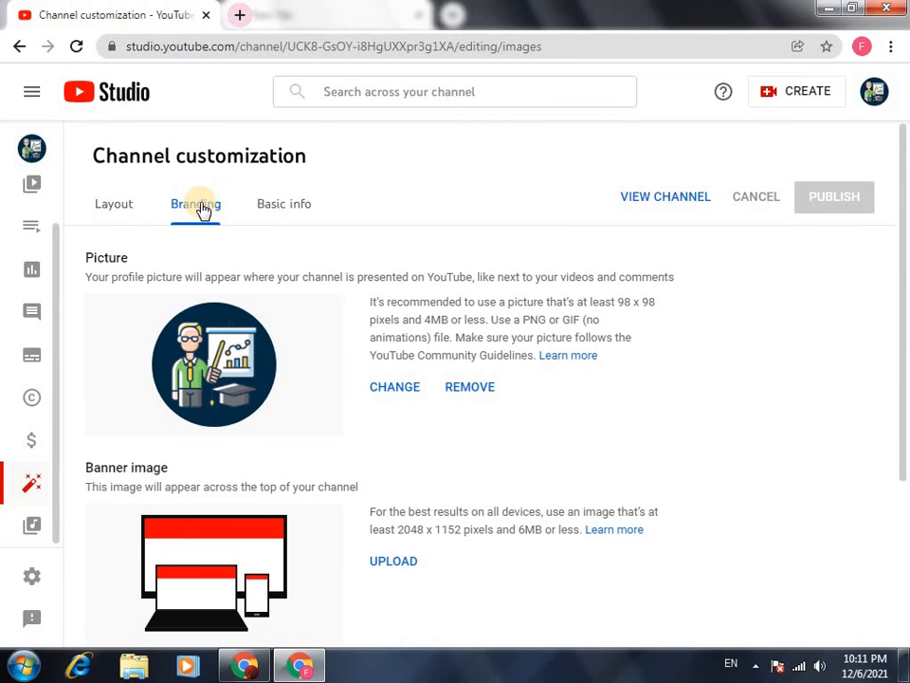
scroll(374, 474, "down", 1)
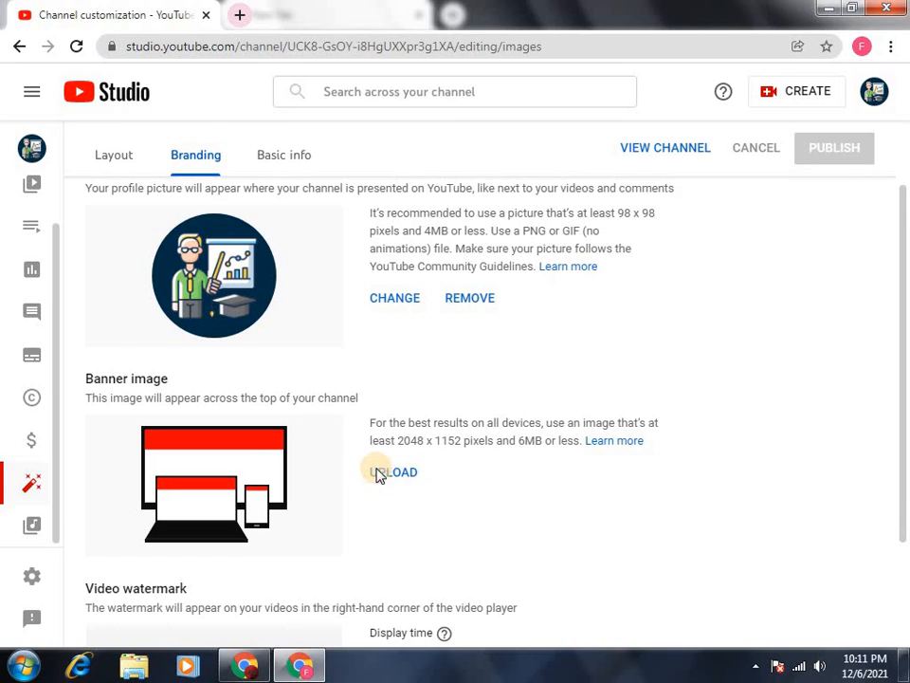